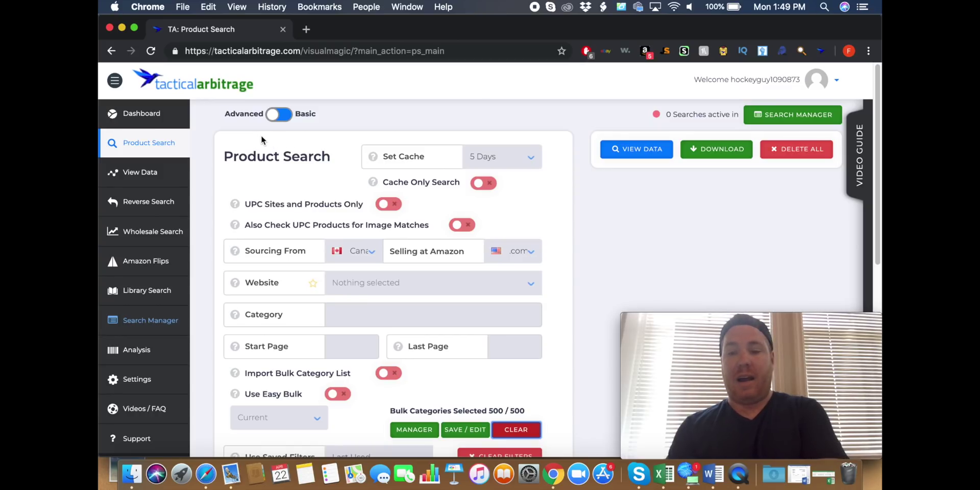
Step: Open the Product Search page from the Dashboard and set the sourcing country to USA
{"action": "left_click", "coordinate": [156, 116]}
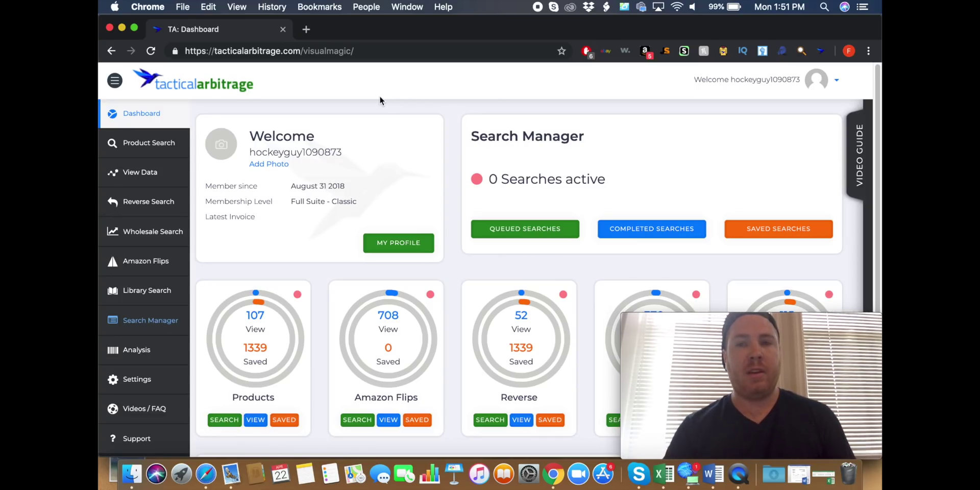
{"action": "left_click", "coordinate": [163, 145]}
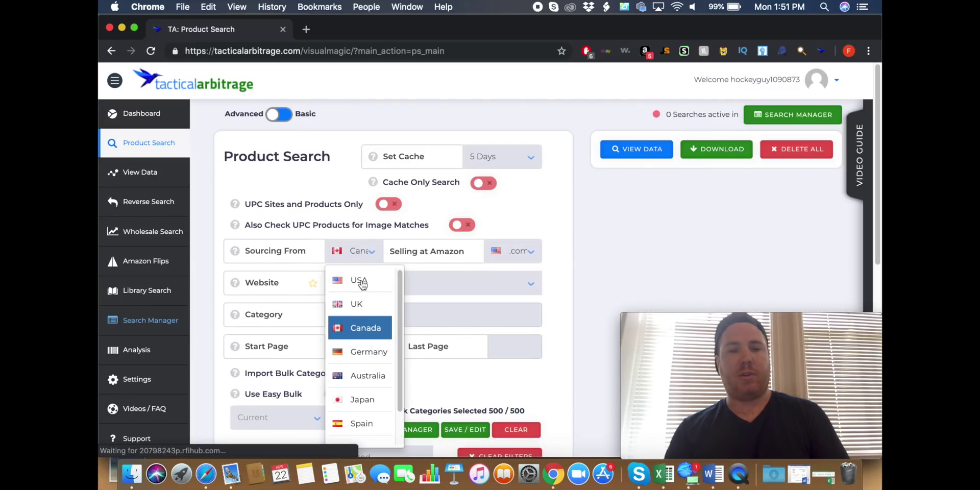
{"action": "left_click", "coordinate": [361, 282]}
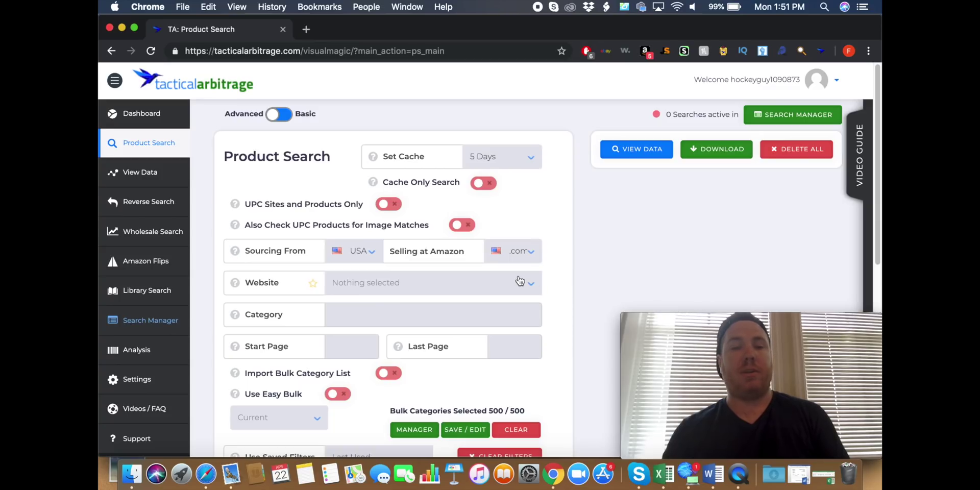
Step: Select hammacher.com (UPC / EAN) as the source website for the product search
{"action": "left_click", "coordinate": [493, 276]}
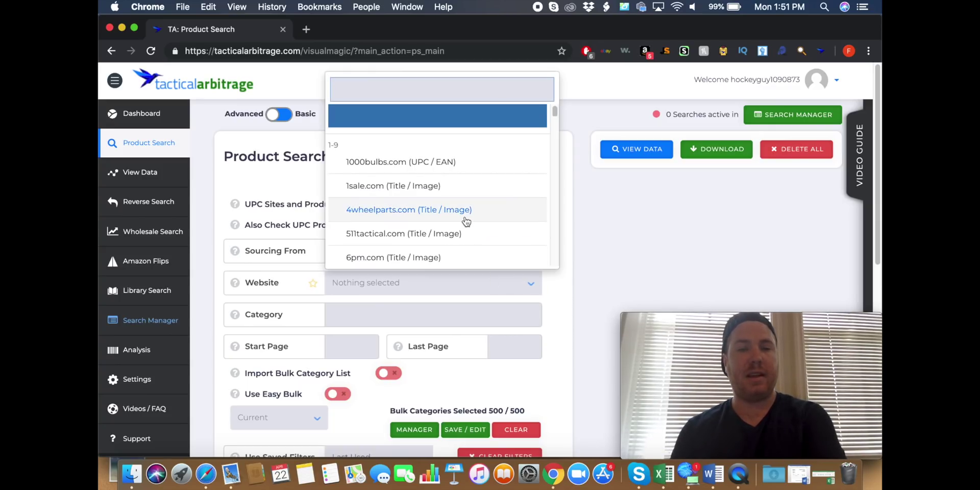
{"action": "scroll", "coordinate": [464, 214], "scroll_direction": "down", "scroll_amount": 5}
{"action": "scroll", "coordinate": [466, 221], "scroll_direction": "down", "scroll_amount": 5}
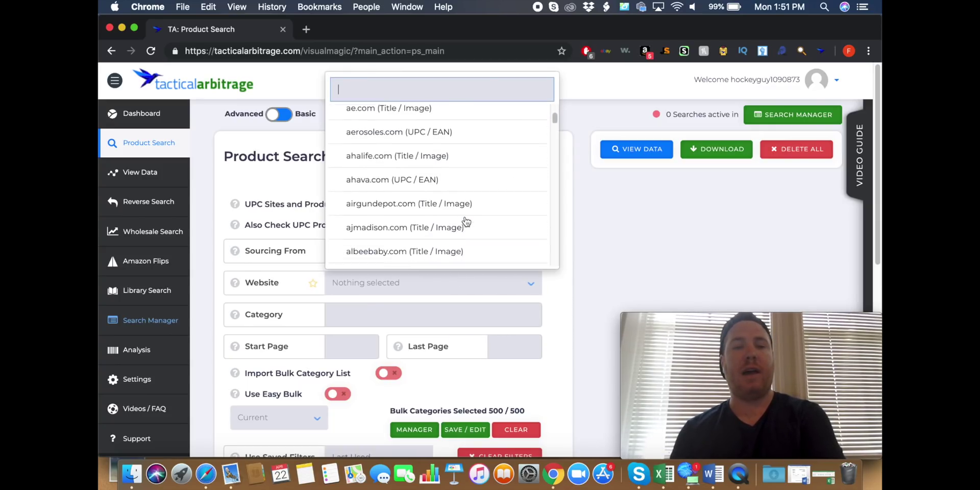
{"action": "scroll", "coordinate": [466, 221], "scroll_direction": "down", "scroll_amount": 5}
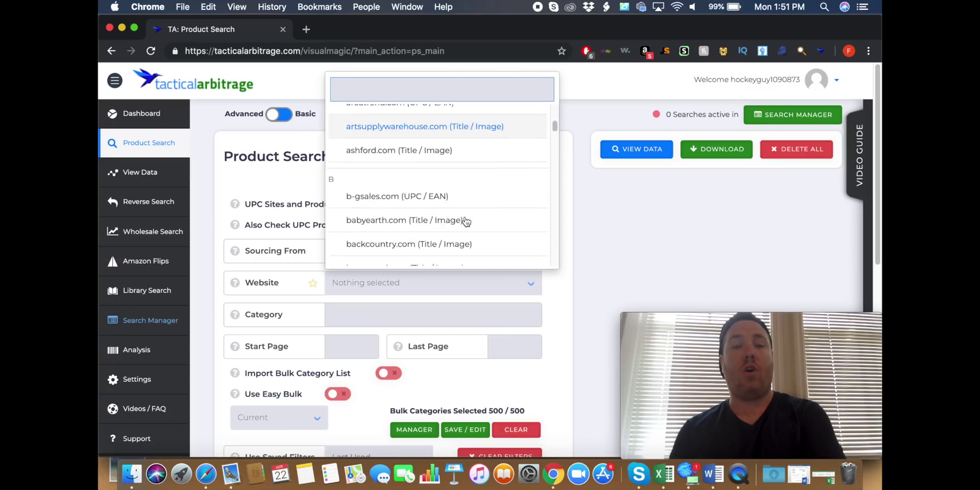
{"action": "scroll", "coordinate": [466, 221], "scroll_direction": "down", "scroll_amount": 5}
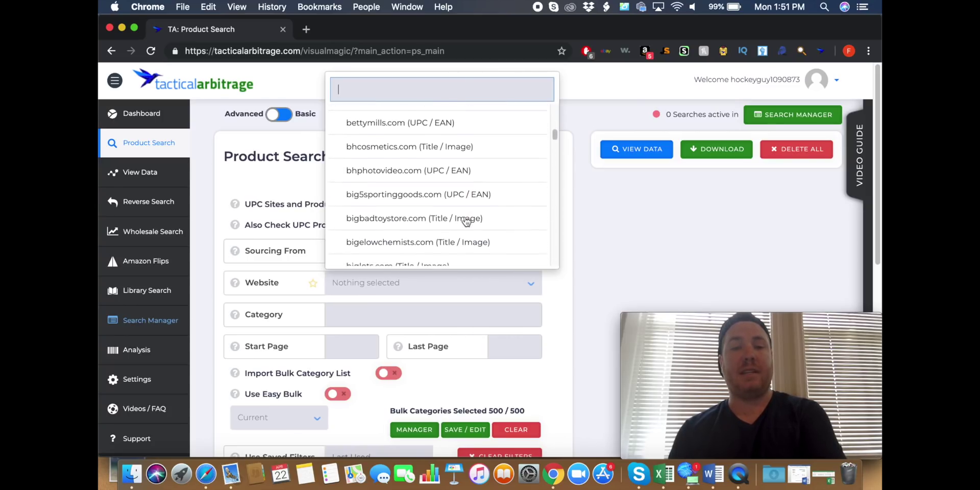
{"action": "scroll", "coordinate": [466, 221], "scroll_direction": "down", "scroll_amount": 1}
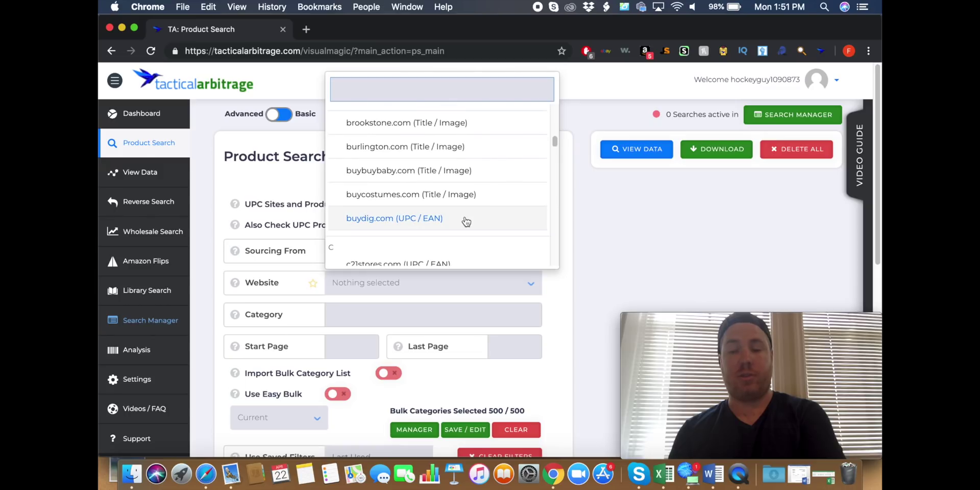
{"action": "scroll", "coordinate": [466, 221], "scroll_direction": "down", "scroll_amount": 10}
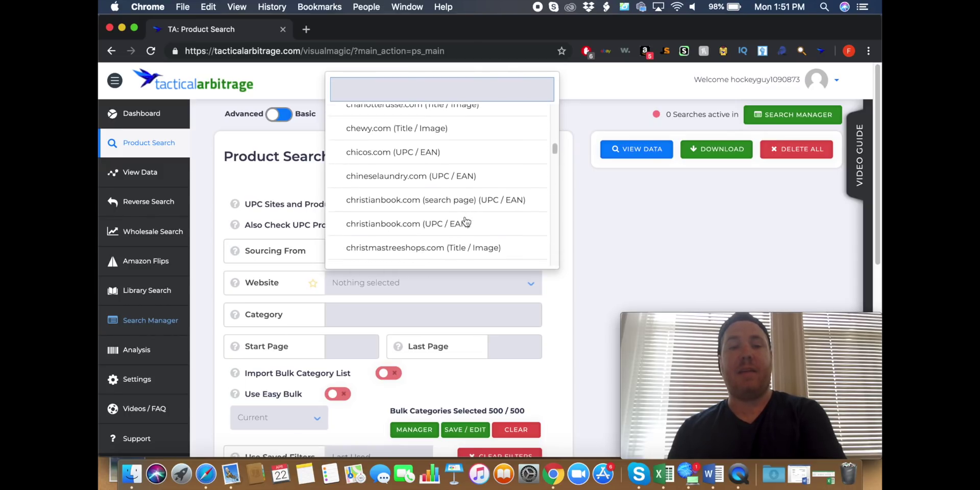
{"action": "scroll", "coordinate": [466, 221], "scroll_direction": "down", "scroll_amount": 3}
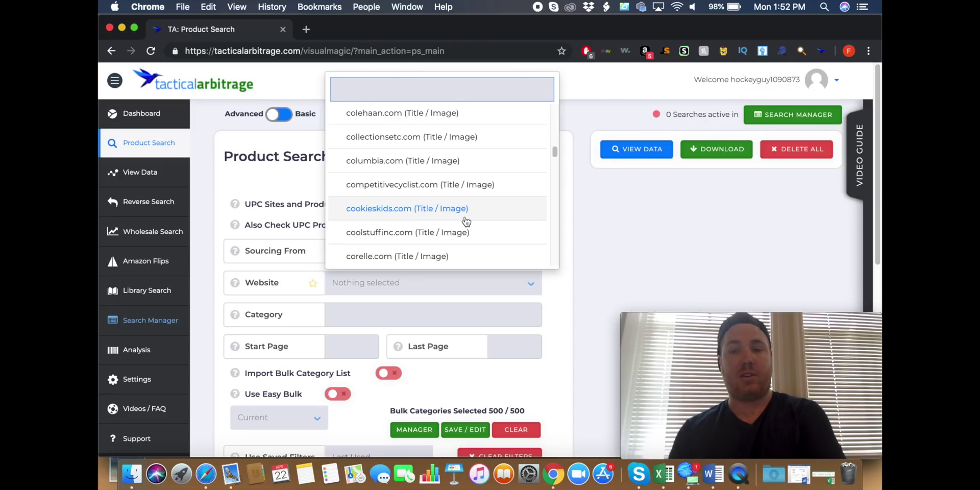
{"action": "scroll", "coordinate": [466, 221], "scroll_direction": "down", "scroll_amount": 10}
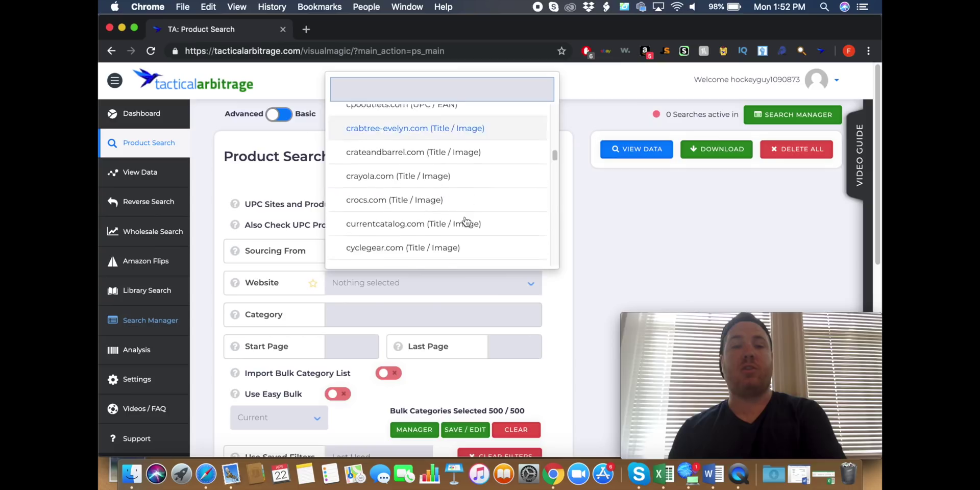
{"action": "scroll", "coordinate": [466, 221], "scroll_direction": "down", "scroll_amount": 10}
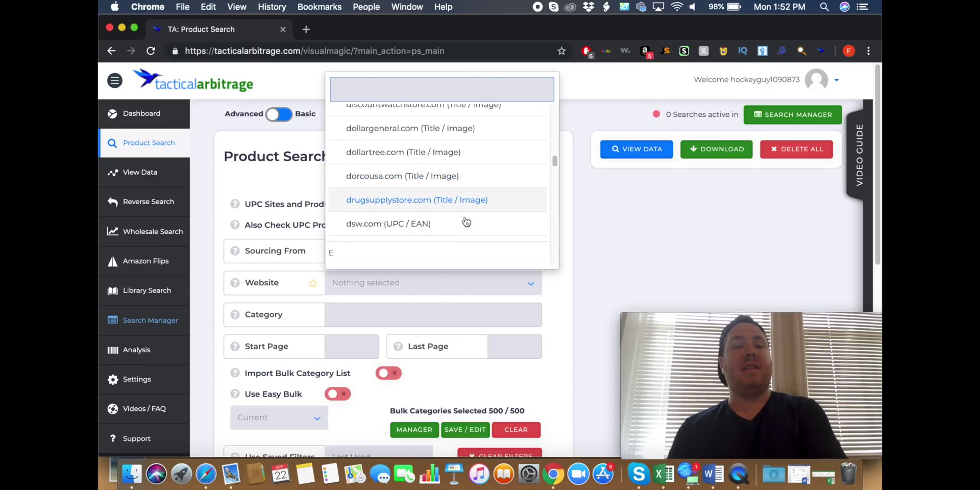
{"action": "scroll", "coordinate": [466, 221], "scroll_direction": "down", "scroll_amount": 10}
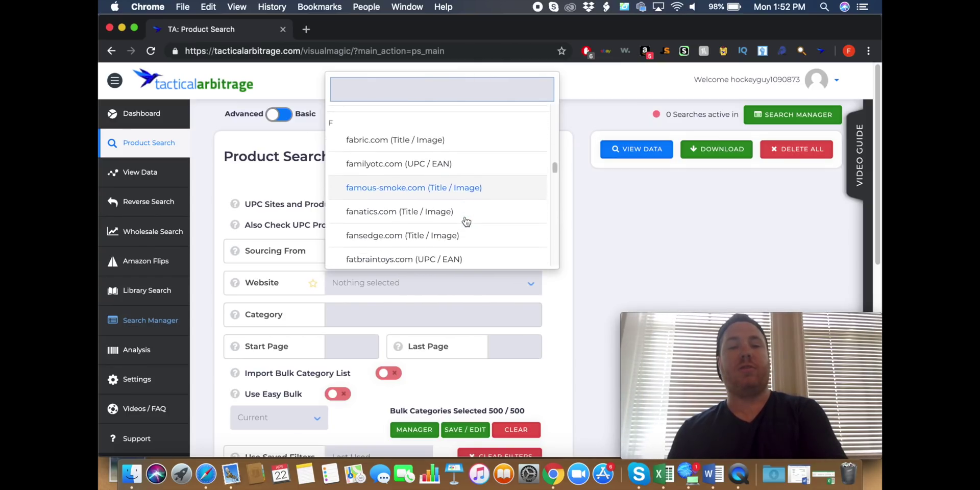
{"action": "scroll", "coordinate": [466, 221], "scroll_direction": "down", "scroll_amount": 1}
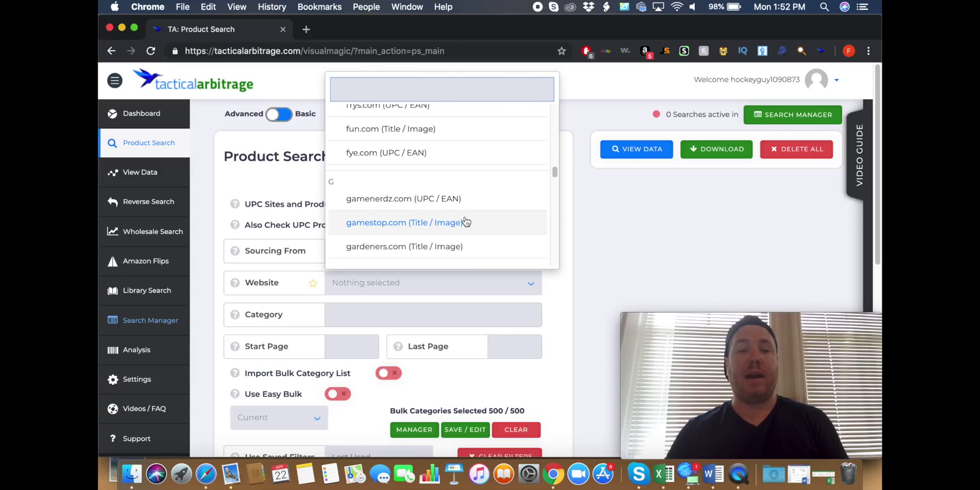
{"action": "scroll", "coordinate": [466, 221], "scroll_direction": "down", "scroll_amount": 3}
{"action": "scroll", "coordinate": [466, 221], "scroll_direction": "down", "scroll_amount": 10}
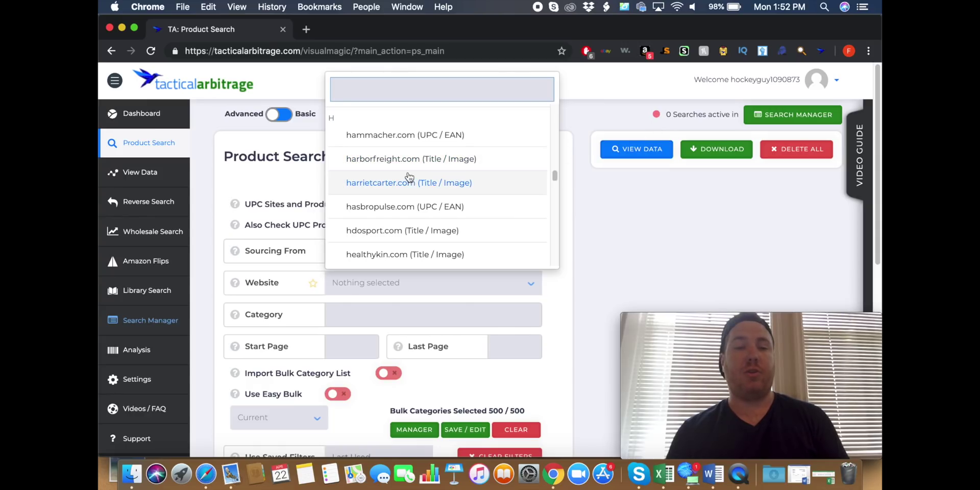
{"action": "scroll", "coordinate": [417, 202], "scroll_direction": "down", "scroll_amount": 2}
{"action": "scroll", "coordinate": [418, 202], "scroll_direction": "up", "scroll_amount": 3}
{"action": "scroll", "coordinate": [417, 202], "scroll_direction": "down", "scroll_amount": 1}
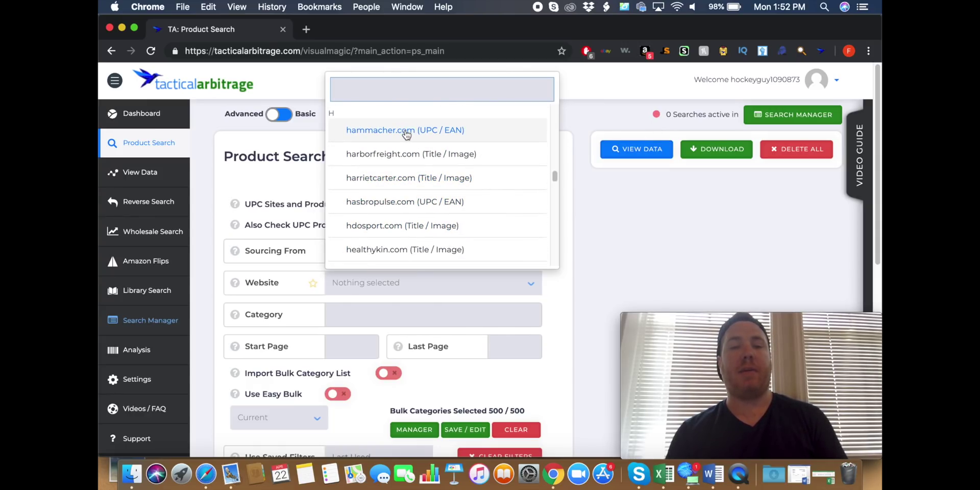
{"action": "left_click", "coordinate": [405, 130]}
Step: Try to add all Level 1 Hammacher Schlemmer categories to the current Easy Bulk list
{"action": "scroll", "coordinate": [608, 230], "scroll_direction": "down", "scroll_amount": 3}
{"action": "left_click", "coordinate": [725, 218]}
{"action": "scroll", "coordinate": [725, 219], "scroll_direction": "down", "scroll_amount": 5}
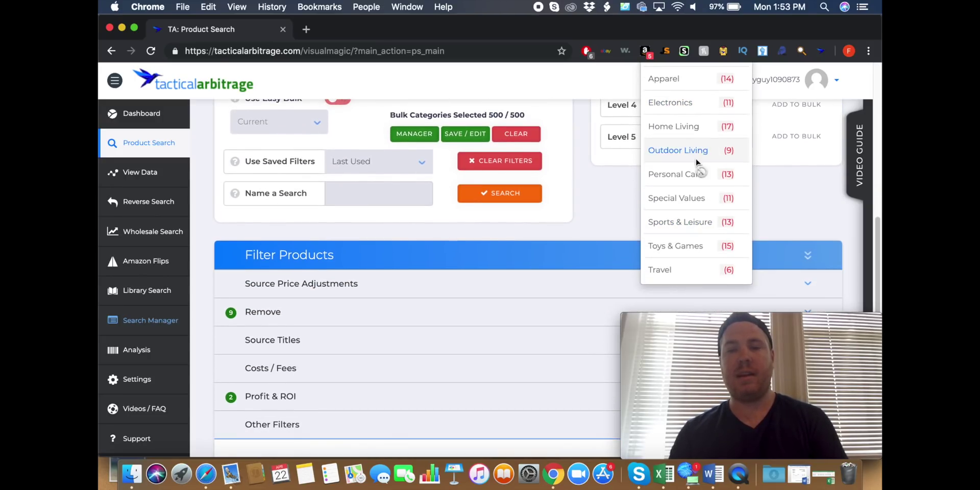
{"action": "scroll", "coordinate": [696, 181], "scroll_direction": "up", "scroll_amount": 1}
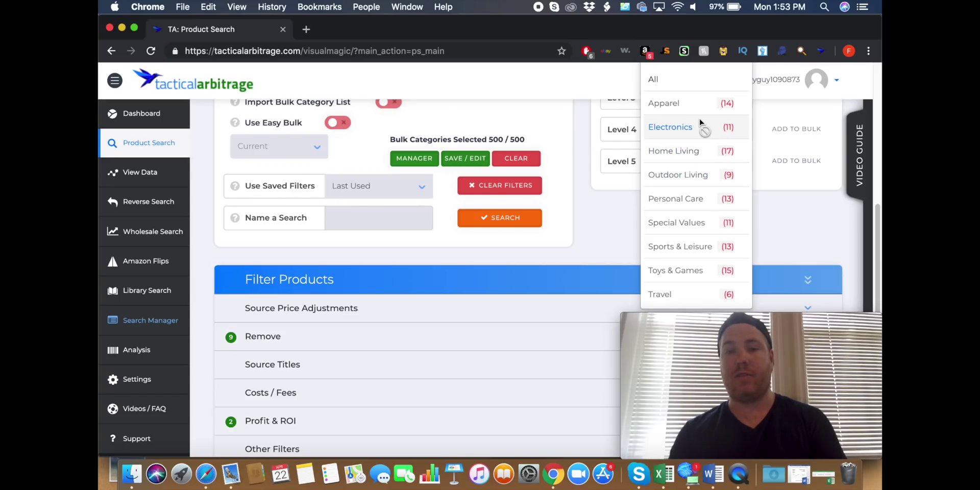
{"action": "scroll", "coordinate": [694, 133], "scroll_direction": "up", "scroll_amount": 2}
{"action": "scroll", "coordinate": [695, 154], "scroll_direction": "down", "scroll_amount": 3}
{"action": "scroll", "coordinate": [694, 152], "scroll_direction": "up", "scroll_amount": 2}
{"action": "scroll", "coordinate": [695, 153], "scroll_direction": "down", "scroll_amount": 3}
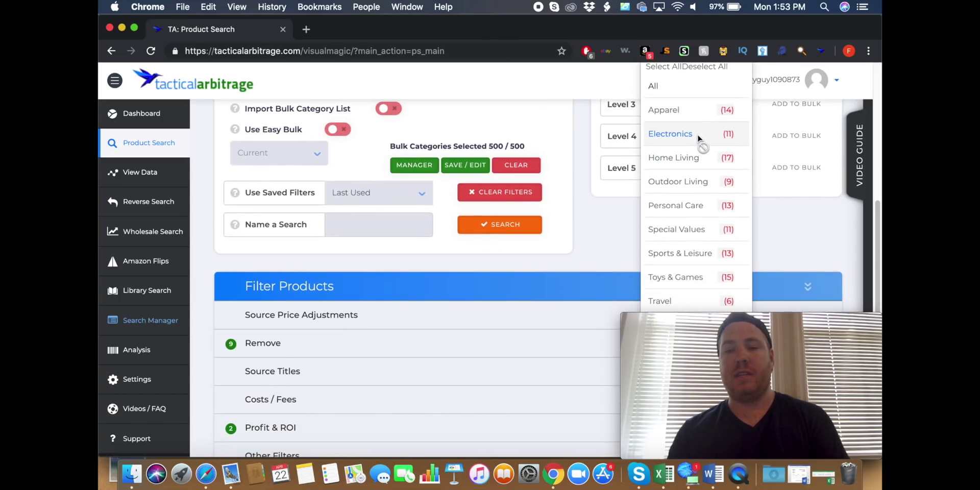
{"action": "scroll", "coordinate": [712, 123], "scroll_direction": "up", "scroll_amount": 4}
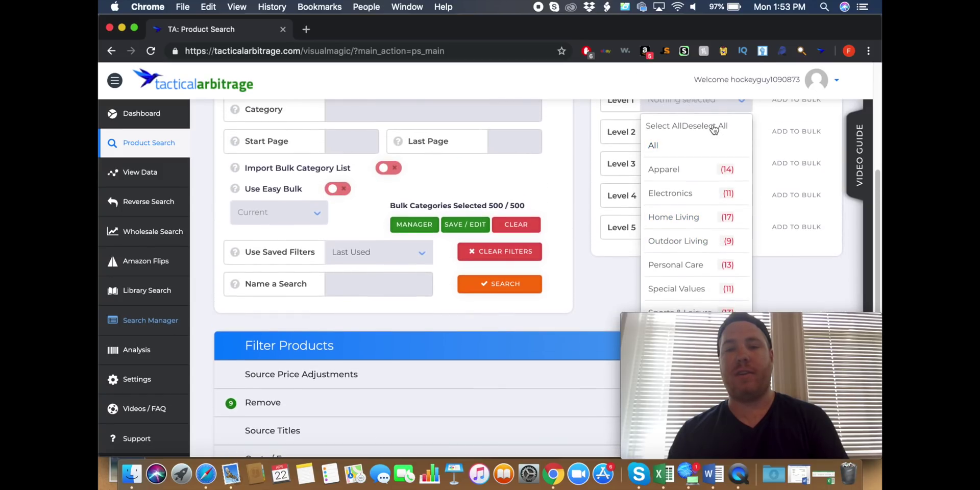
{"action": "scroll", "coordinate": [814, 165], "scroll_direction": "up", "scroll_amount": 1}
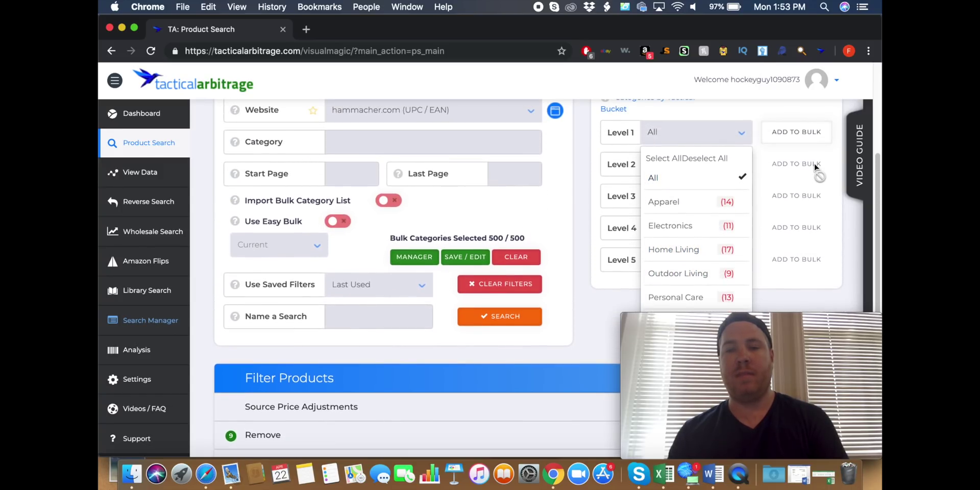
{"action": "left_click", "coordinate": [805, 138]}
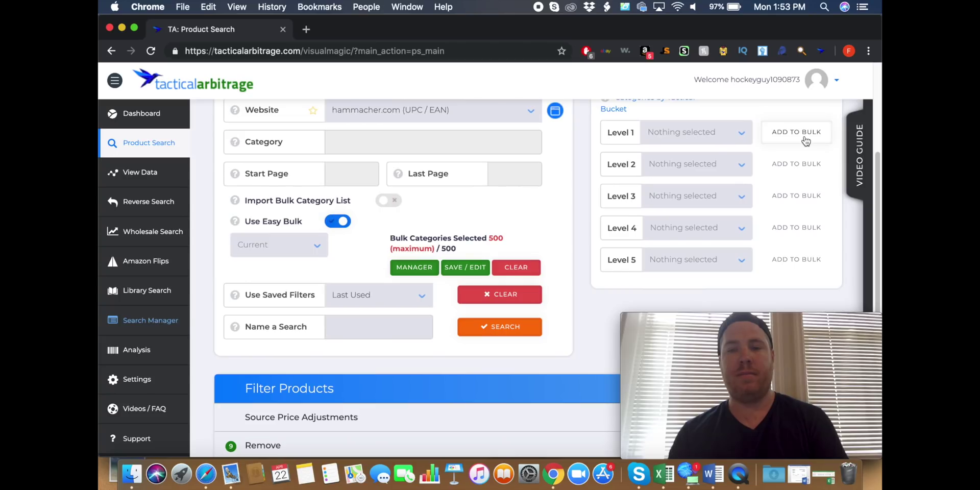
Step: Clear the current Easy Bulk list and add all Level 1 Hammacher Schlemmer categories to it
{"action": "left_click", "coordinate": [509, 276]}
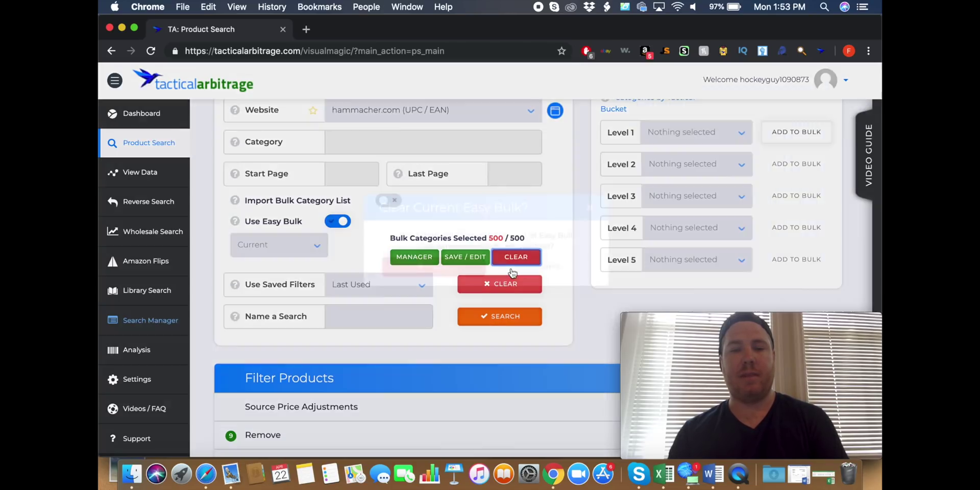
{"action": "left_click", "coordinate": [441, 290]}
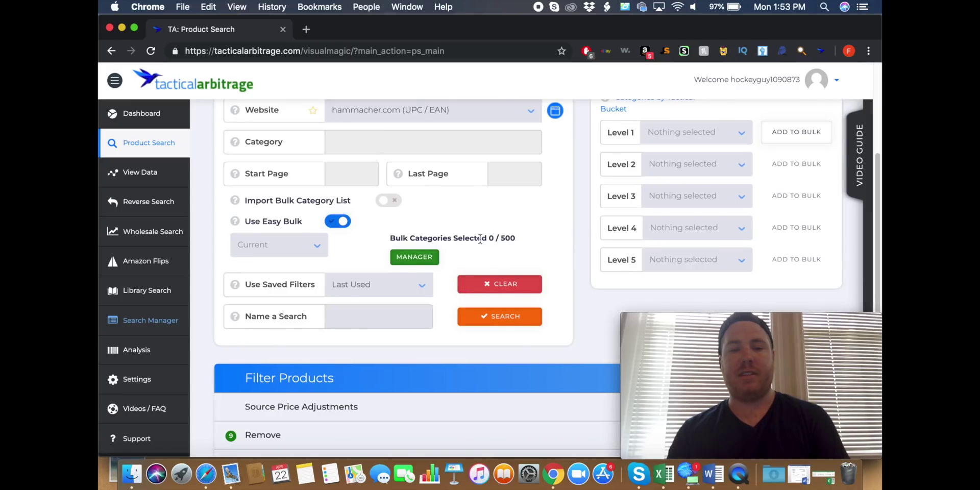
{"action": "scroll", "coordinate": [715, 178], "scroll_direction": "up", "scroll_amount": 1}
{"action": "left_click", "coordinate": [738, 172]}
{"action": "left_click", "coordinate": [707, 219]}
{"action": "left_click", "coordinate": [798, 172]}
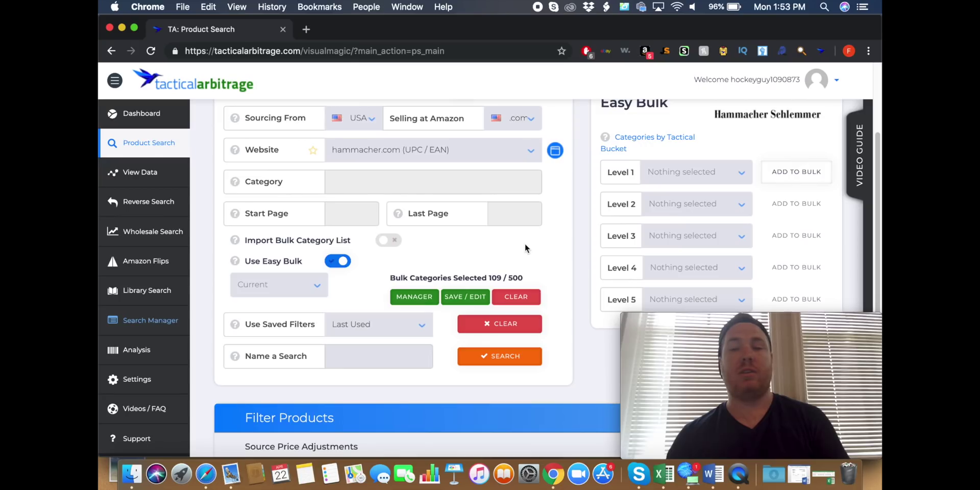
Step: Start the product search on hammacher.com using the selected Easy Bulk categories and last used filters
{"action": "scroll", "coordinate": [565, 204], "scroll_direction": "up", "scroll_amount": 2}
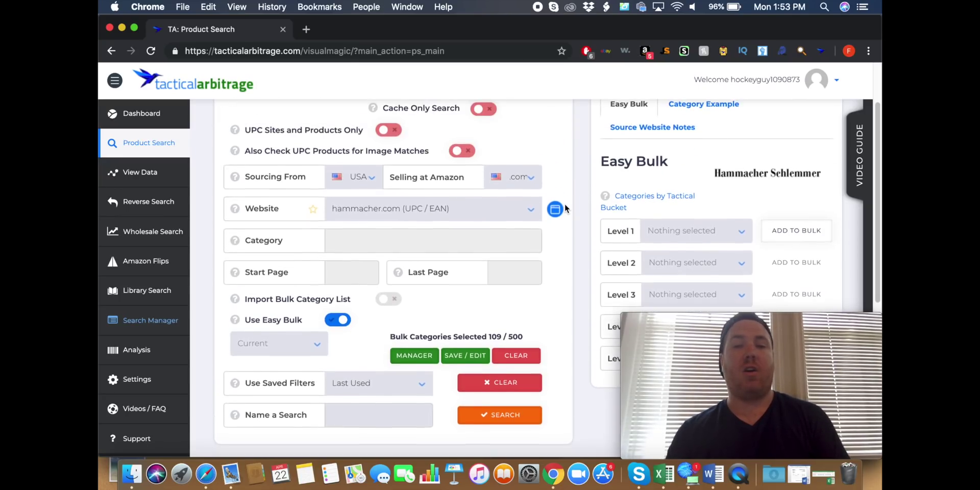
{"action": "scroll", "coordinate": [565, 205], "scroll_direction": "down", "scroll_amount": 3}
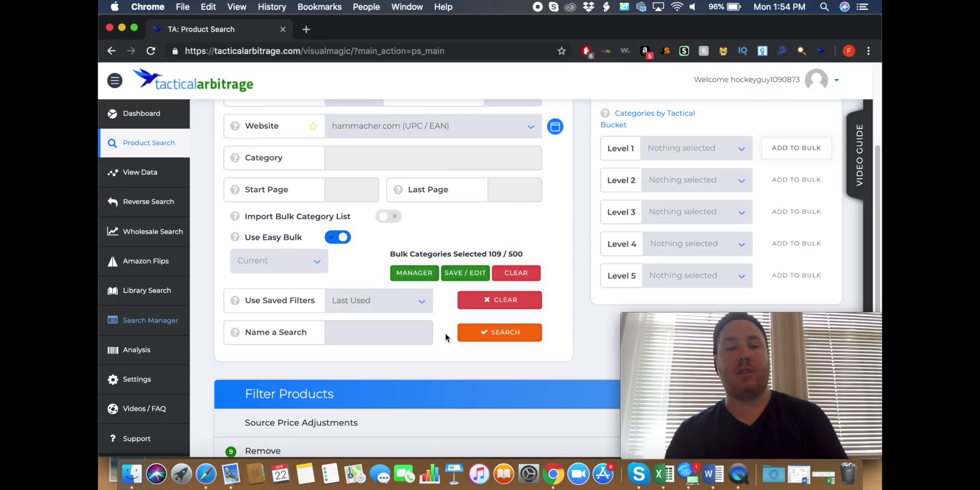
{"action": "scroll", "coordinate": [532, 335], "scroll_direction": "up", "scroll_amount": 1}
{"action": "left_click", "coordinate": [511, 356]}
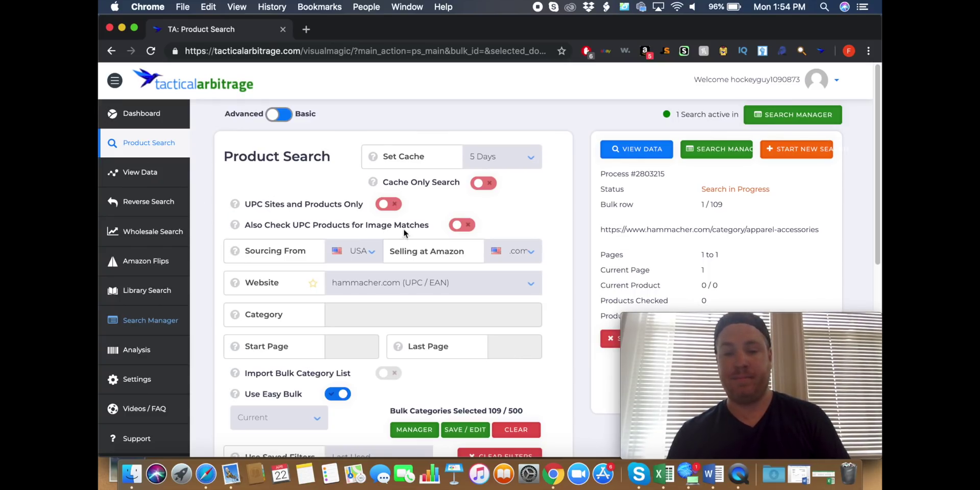
Step: Open the Reverse Search page and examine its product code, keyword and bestseller search options
{"action": "scroll", "coordinate": [521, 294], "scroll_direction": "down", "scroll_amount": 2}
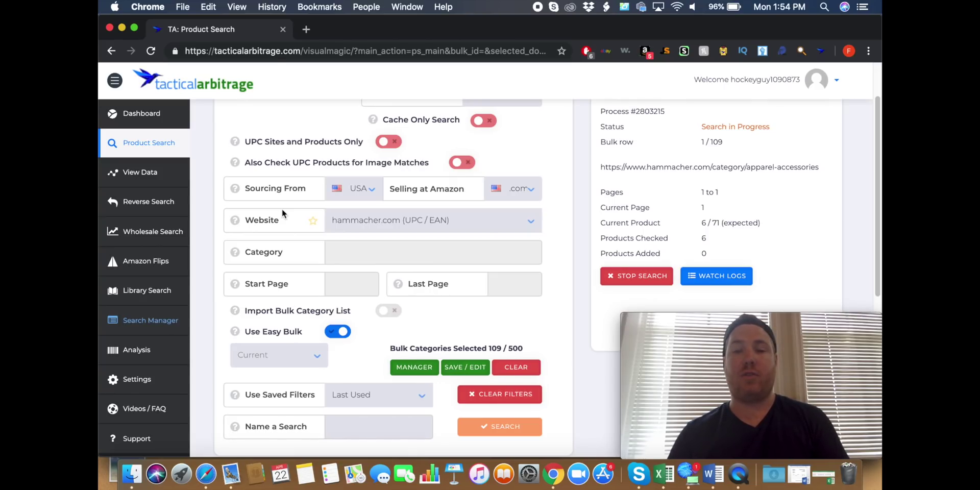
{"action": "left_click", "coordinate": [169, 206]}
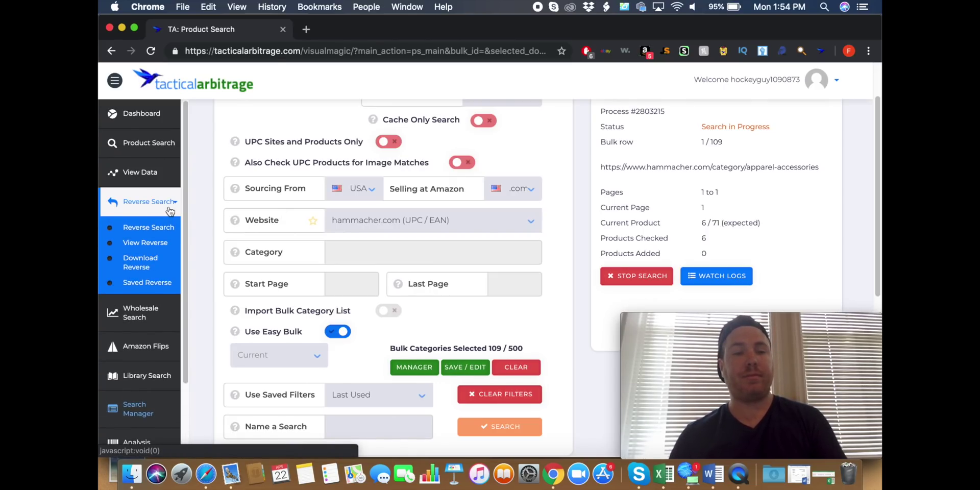
{"action": "left_click", "coordinate": [156, 228]}
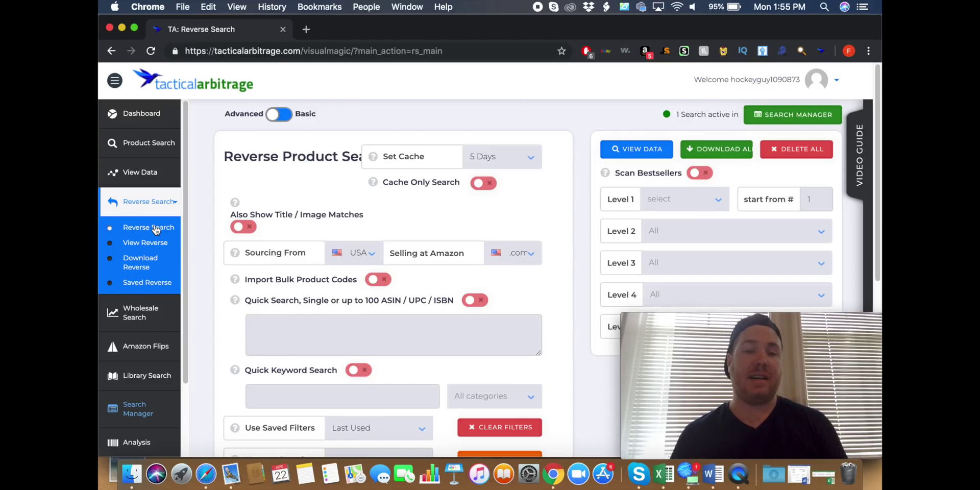
{"action": "left_click", "coordinate": [156, 228]}
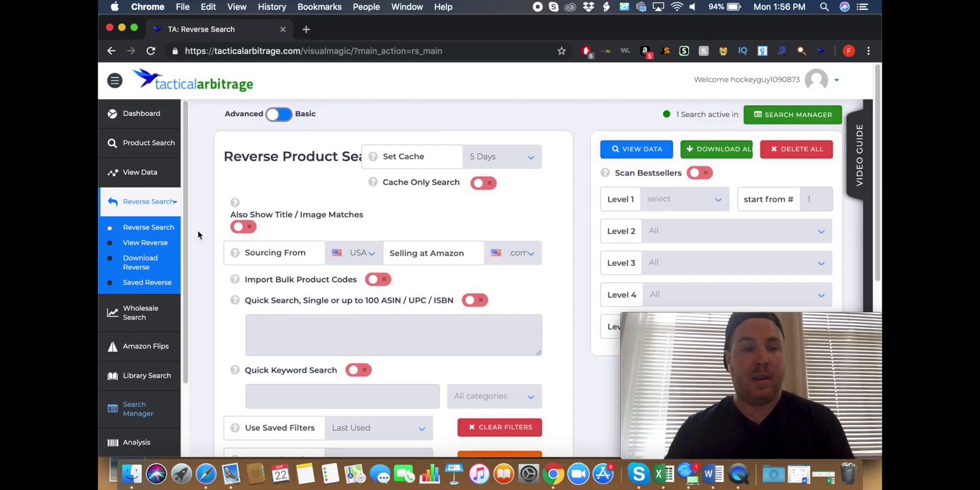
{"action": "scroll", "coordinate": [537, 216], "scroll_direction": "down", "scroll_amount": 5}
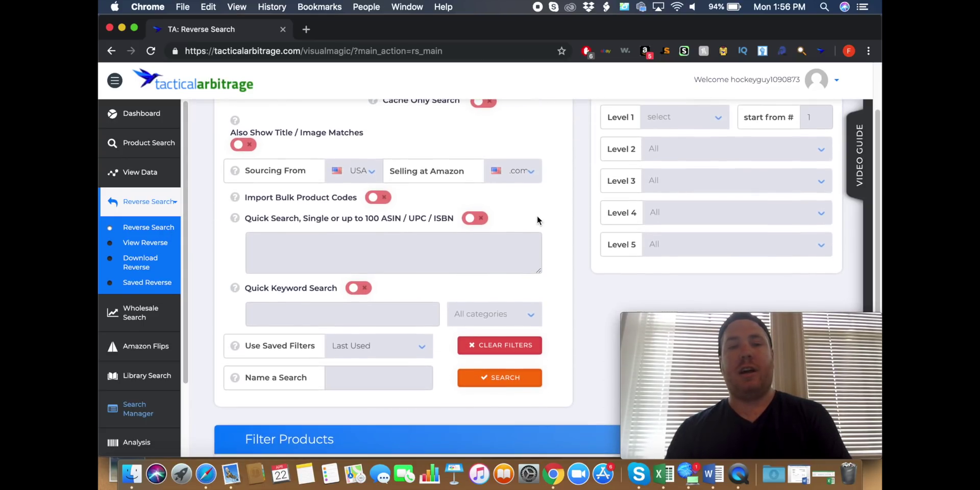
{"action": "scroll", "coordinate": [537, 215], "scroll_direction": "up", "scroll_amount": 3}
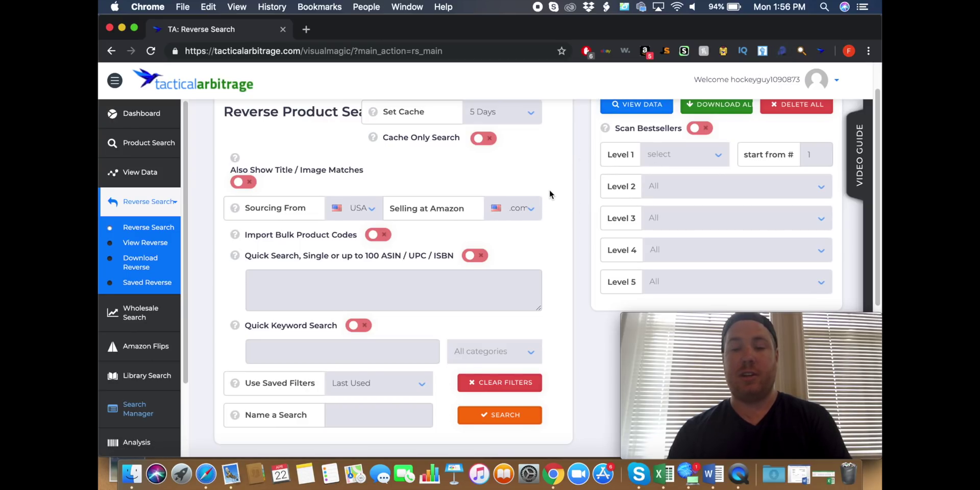
{"action": "scroll", "coordinate": [549, 191], "scroll_direction": "up", "scroll_amount": 1}
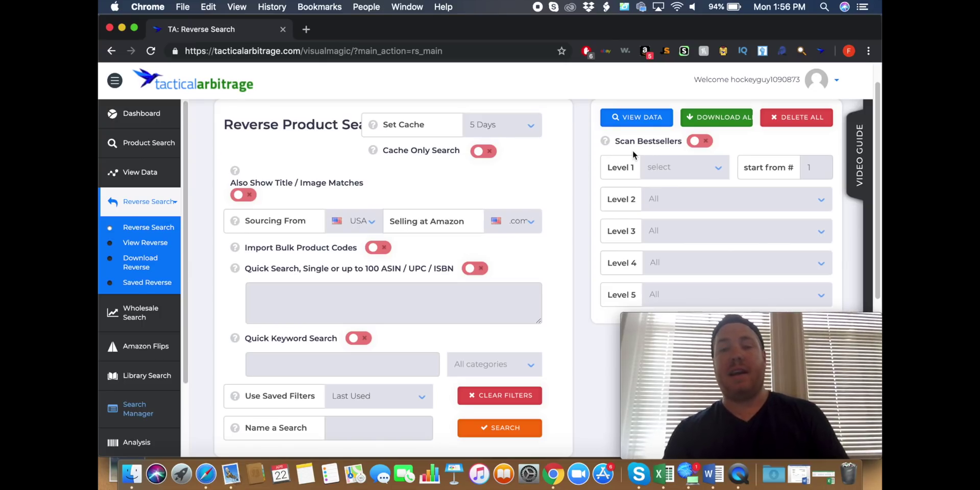
Step: Enable bestseller scanning for the reverse search and set its Level 1 category to Office Products
{"action": "left_click", "coordinate": [700, 141]}
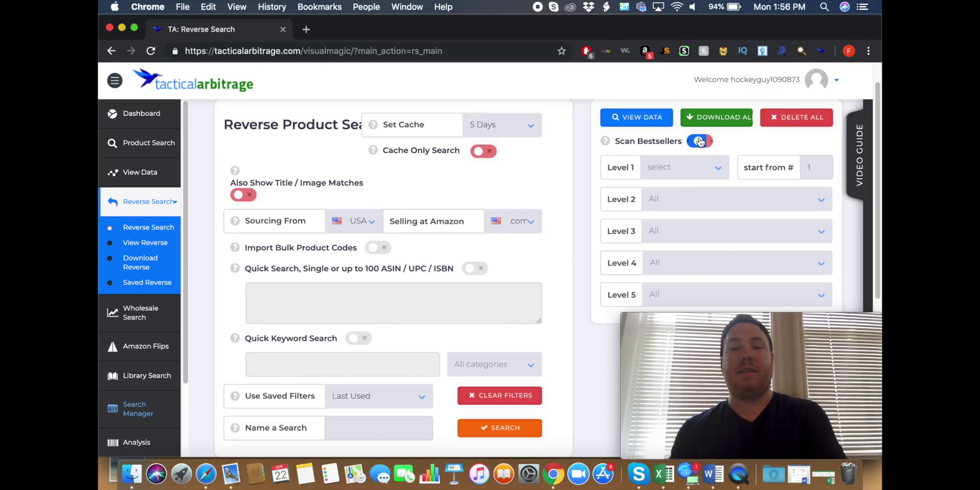
{"action": "left_click", "coordinate": [667, 165]}
{"action": "scroll", "coordinate": [691, 212], "scroll_direction": "down", "scroll_amount": 15}
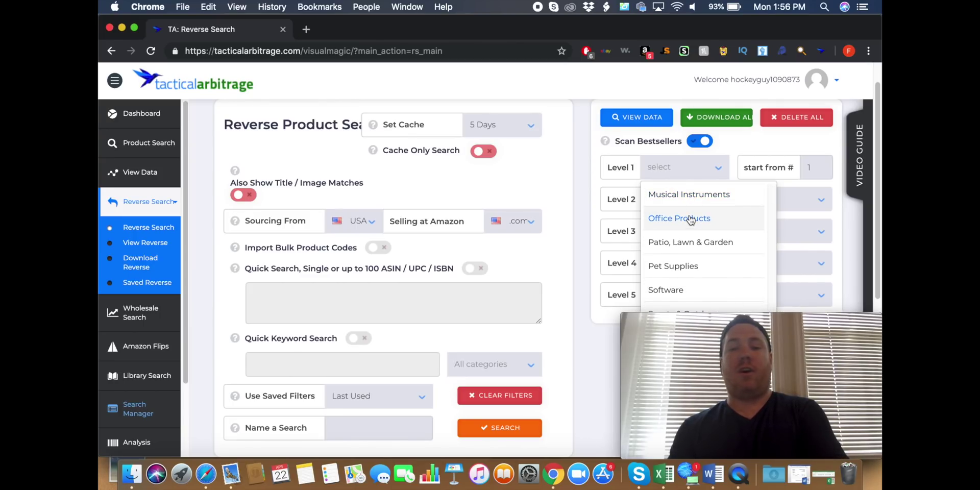
{"action": "left_click", "coordinate": [692, 216]}
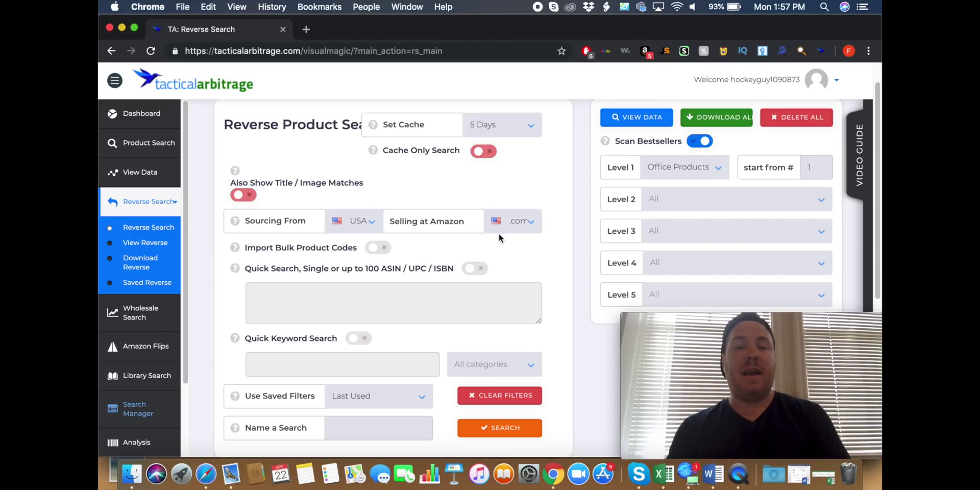
Step: Start the reverse product search on the selected bestseller category with the last used filters
{"action": "scroll", "coordinate": [498, 234], "scroll_direction": "down", "scroll_amount": 4}
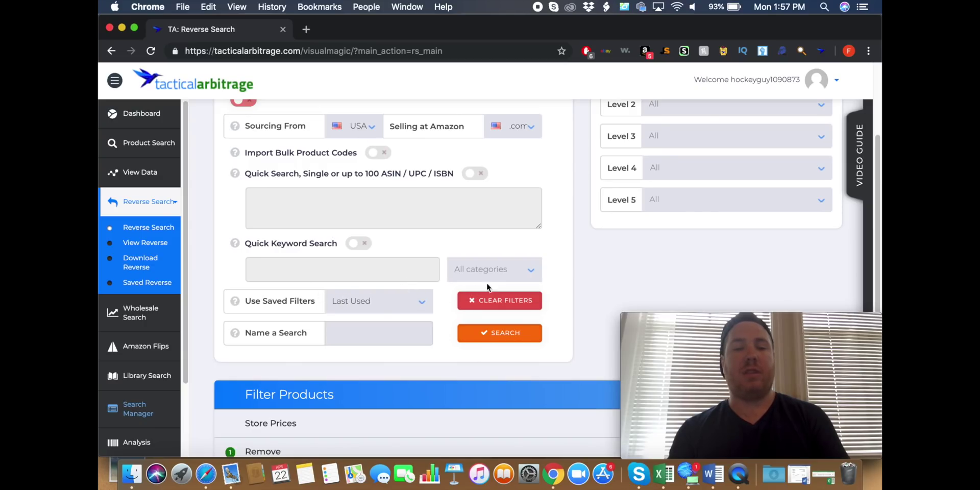
{"action": "scroll", "coordinate": [552, 251], "scroll_direction": "up", "scroll_amount": 1}
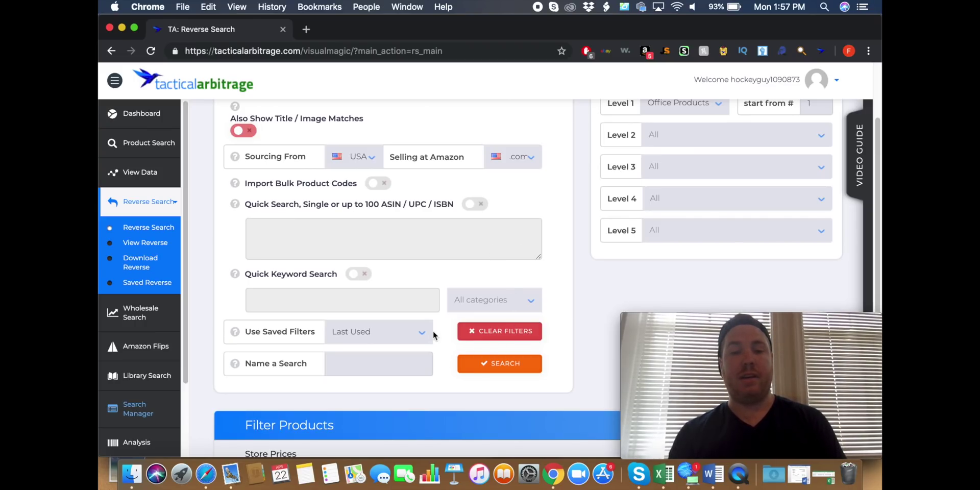
{"action": "left_click", "coordinate": [518, 371]}
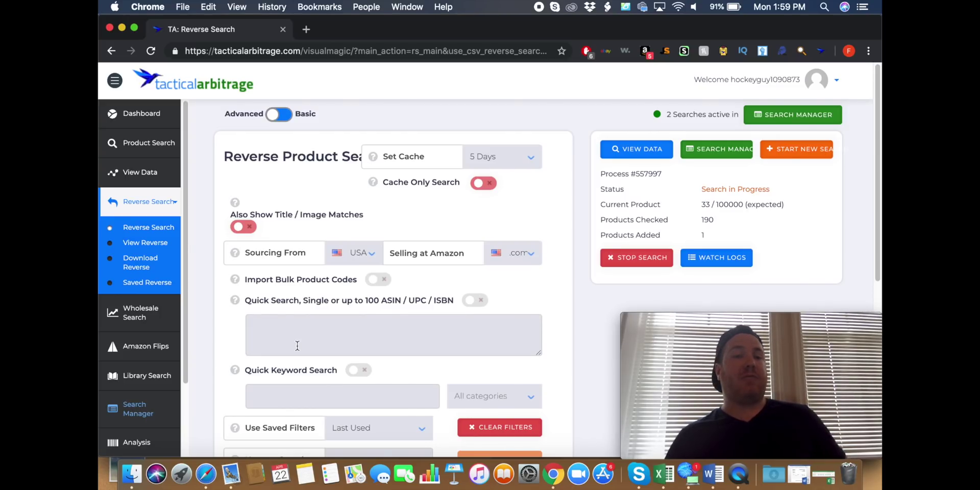
Step: Open the Wholesale Search page and examine its manifest import, source and file upload options
{"action": "left_click", "coordinate": [146, 318]}
{"action": "left_click", "coordinate": [147, 279]}
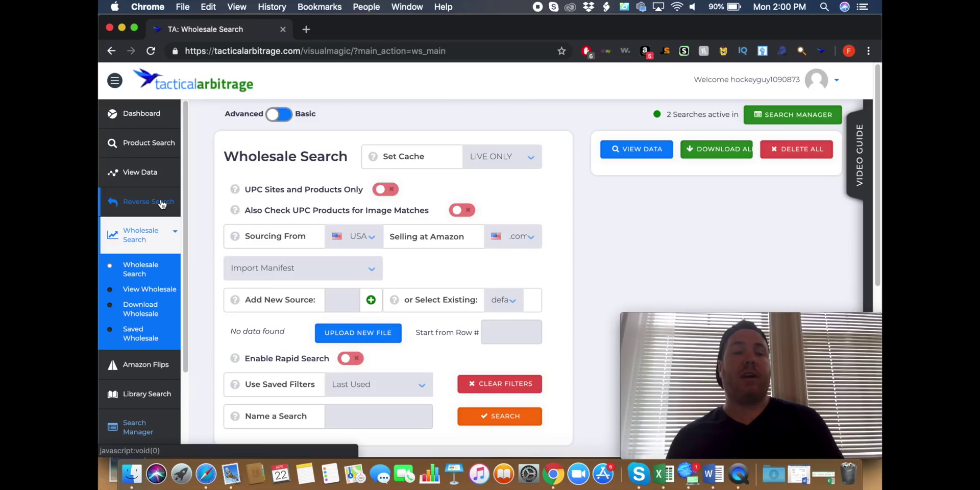
{"action": "left_click", "coordinate": [152, 228]}
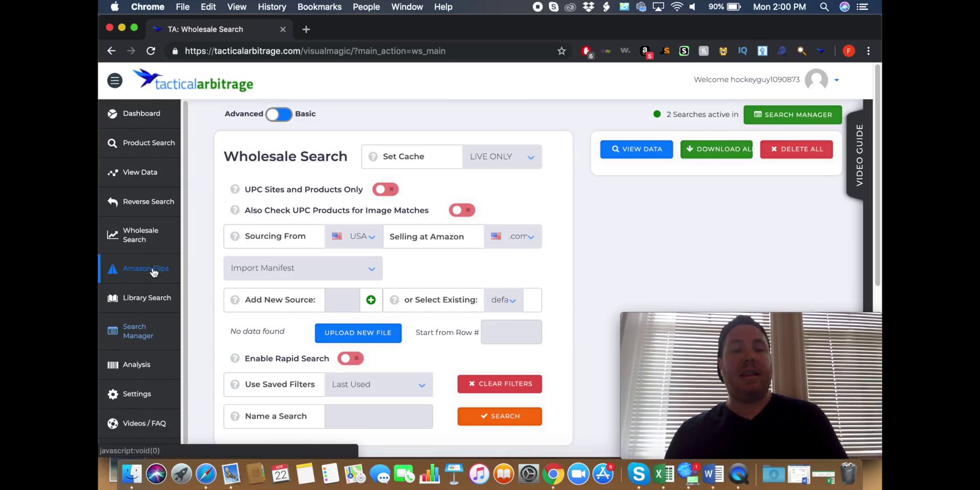
Step: Open the Amazon Flips page and enable bestseller scanning with Electronics as the Level 1 category
{"action": "left_click", "coordinate": [153, 271]}
{"action": "left_click", "coordinate": [148, 292]}
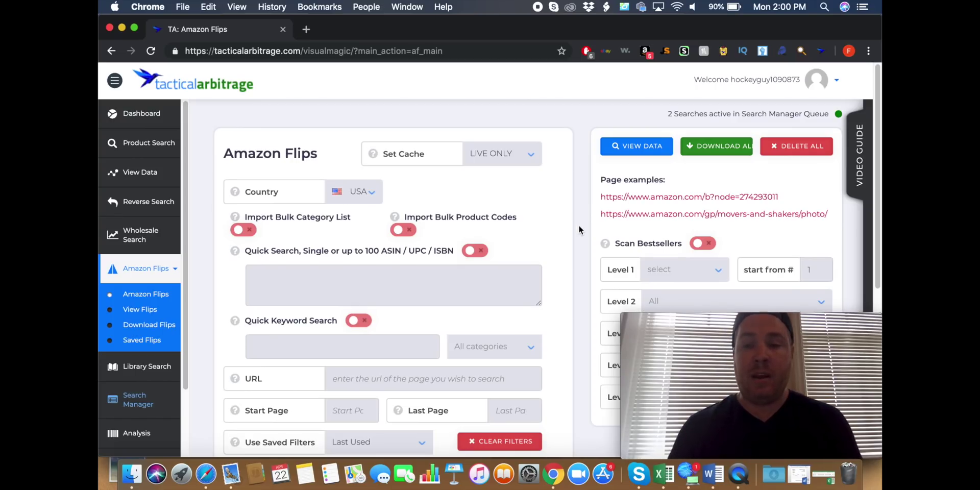
{"action": "scroll", "coordinate": [578, 224], "scroll_direction": "down", "scroll_amount": 3}
{"action": "left_click", "coordinate": [703, 169]}
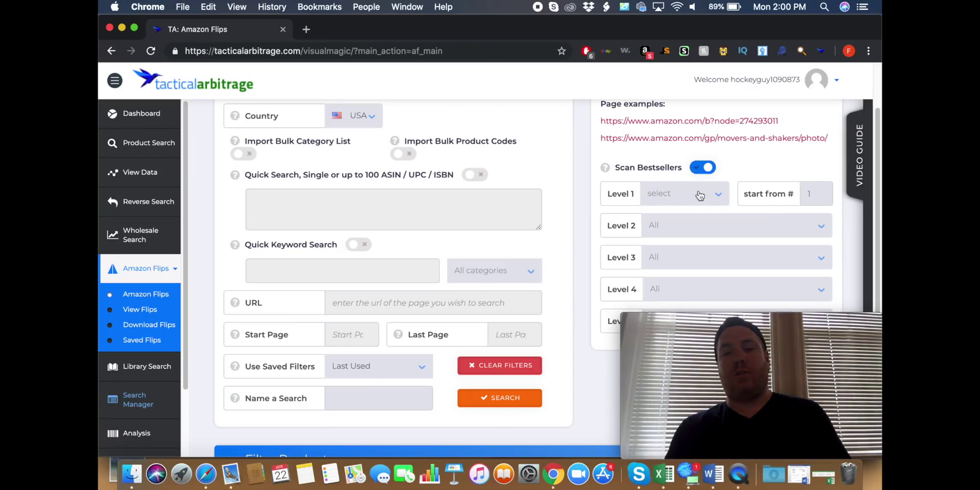
{"action": "left_click", "coordinate": [699, 194]}
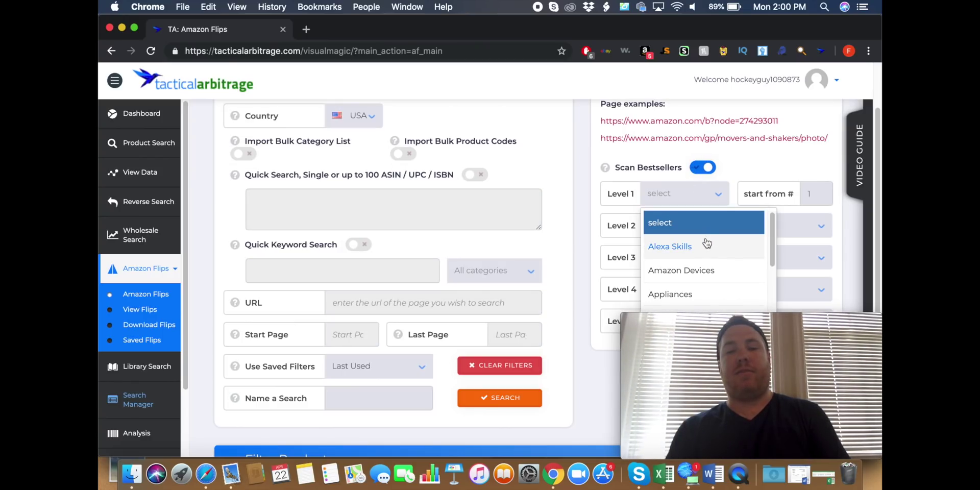
{"action": "scroll", "coordinate": [704, 240], "scroll_direction": "down", "scroll_amount": 2}
{"action": "scroll", "coordinate": [706, 242], "scroll_direction": "down", "scroll_amount": 8}
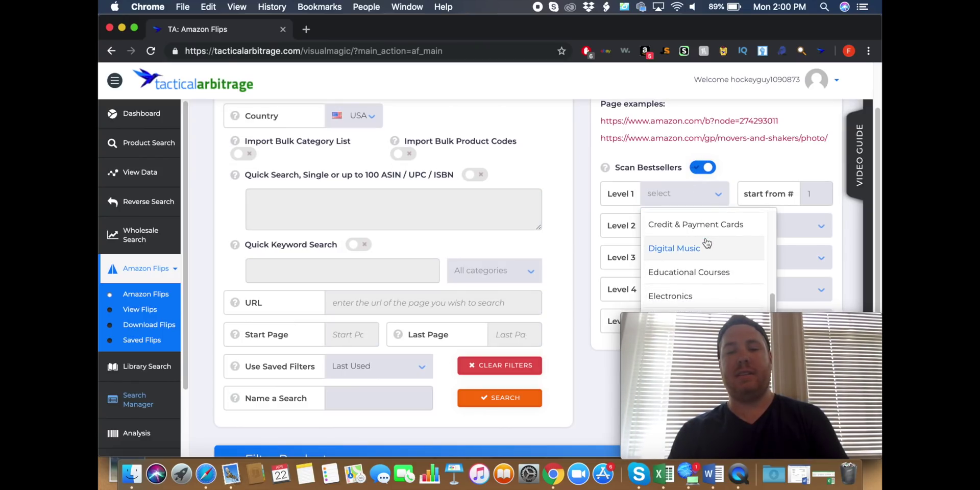
{"action": "left_click", "coordinate": [706, 242]}
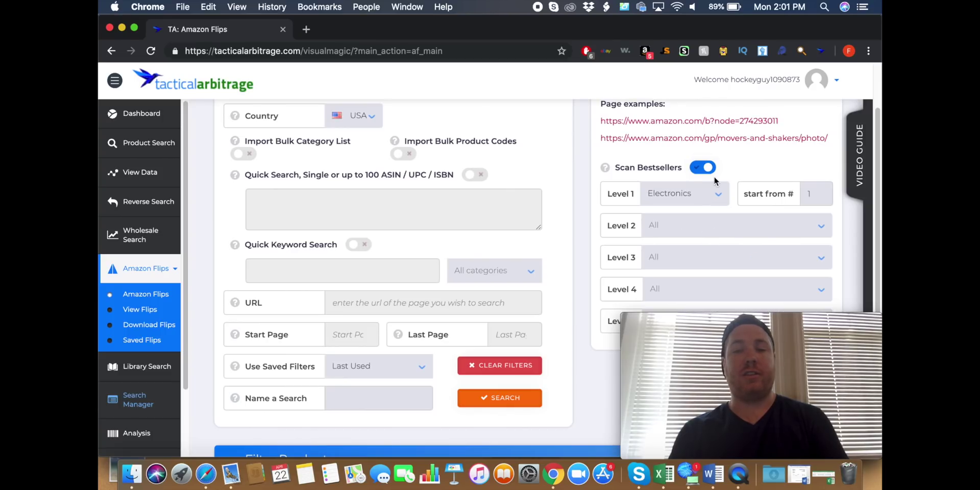
Step: Start the Amazon Flips search on the Electronics bestsellers with the last used filters
{"action": "scroll", "coordinate": [736, 174], "scroll_direction": "down", "scroll_amount": 1}
{"action": "scroll", "coordinate": [736, 173], "scroll_direction": "down", "scroll_amount": 1}
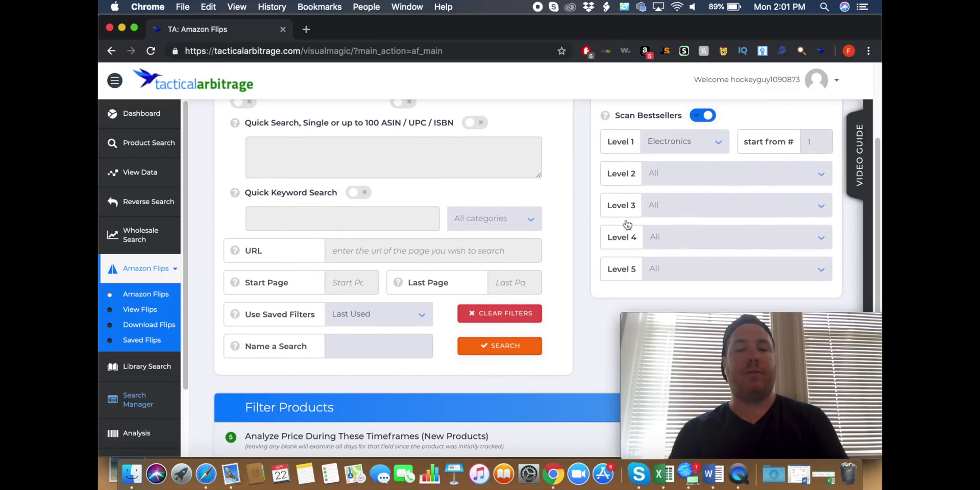
{"action": "left_click", "coordinate": [508, 347]}
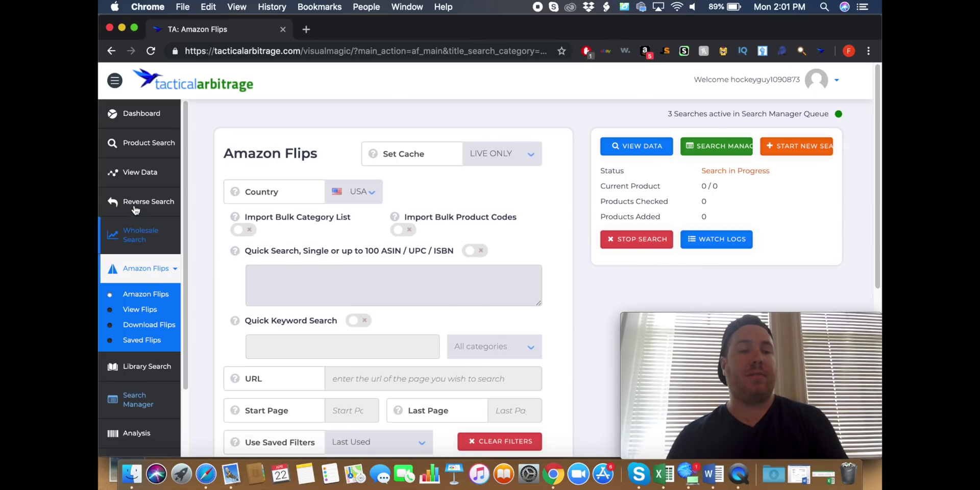
Step: Open The Library Search page and examine its book search and bestseller options
{"action": "left_click", "coordinate": [138, 366]}
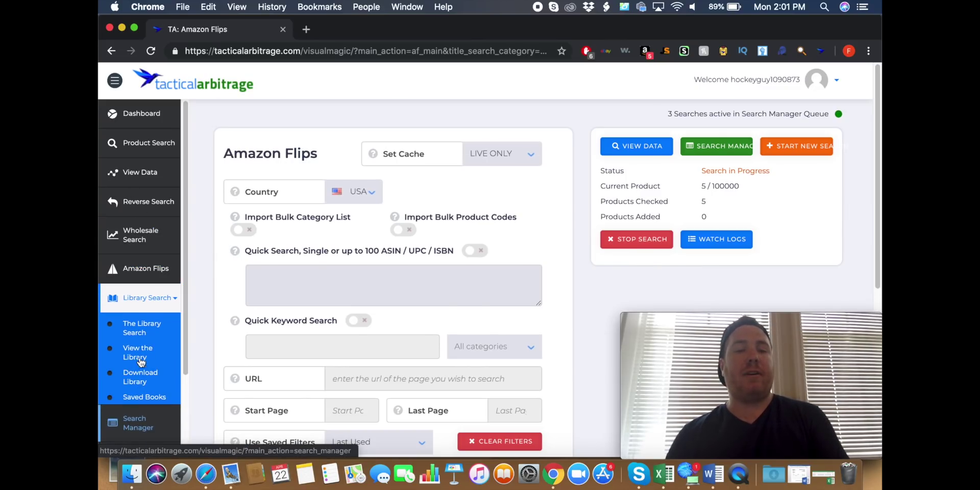
{"action": "left_click", "coordinate": [148, 337]}
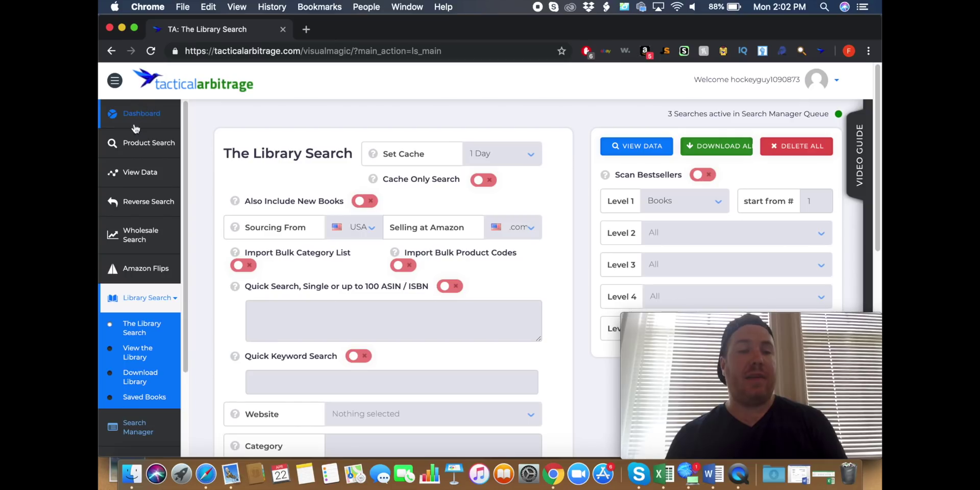
Step: Return to the Product Search page and try to clear the current Easy Bulk category list
{"action": "left_click", "coordinate": [141, 142]}
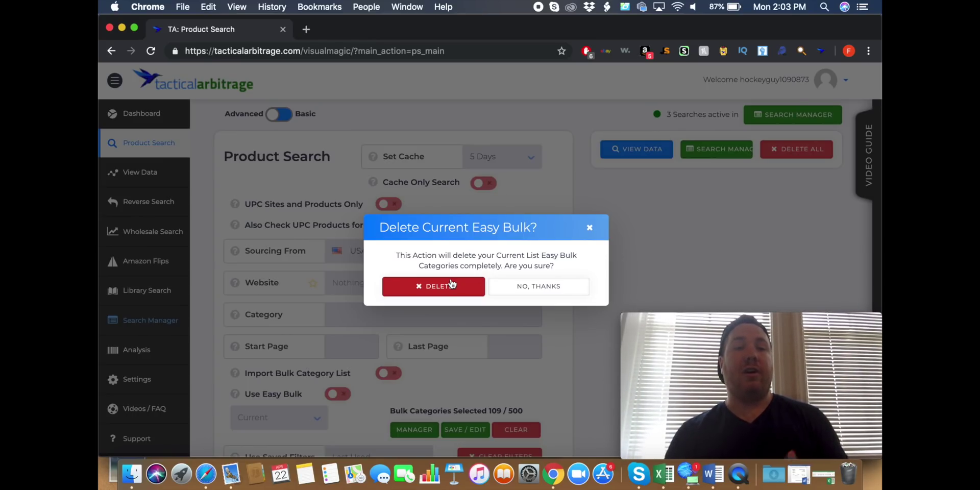
{"action": "left_click", "coordinate": [435, 288]}
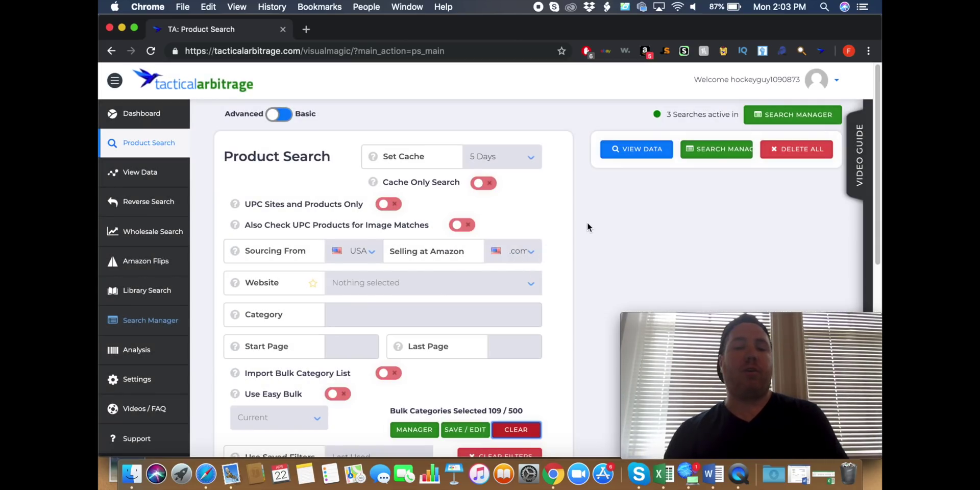